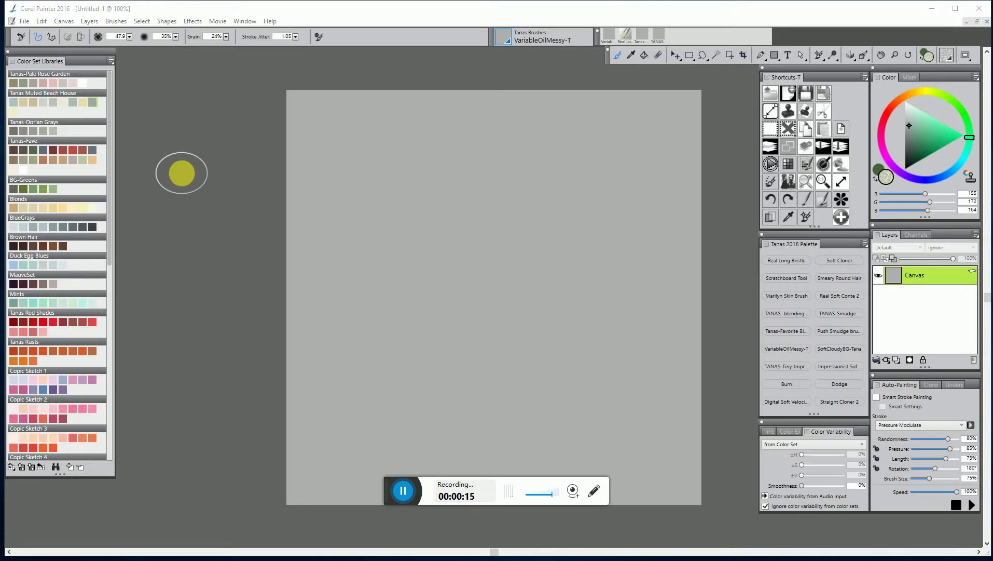
Import the nine stamps from 1paint splatter burshes.abr as a new '1paint splatter burshes' brush category.
left_click(116, 24)
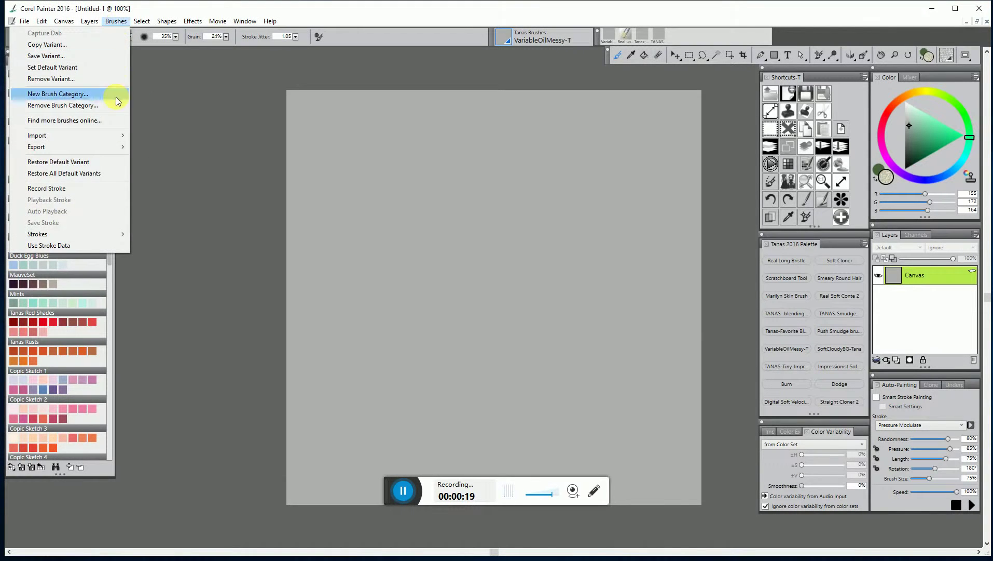
mouse_move(112, 135)
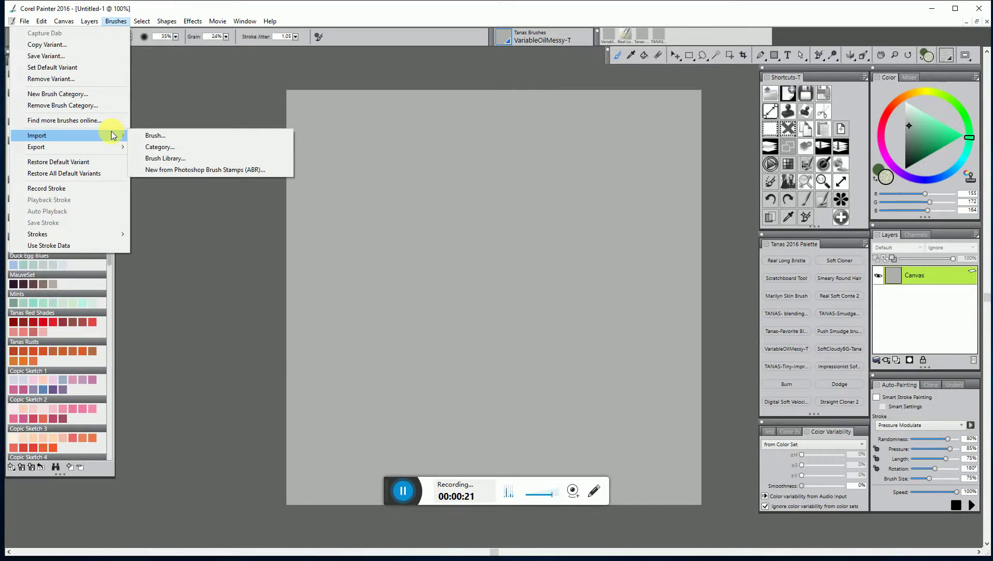
left_click(209, 171)
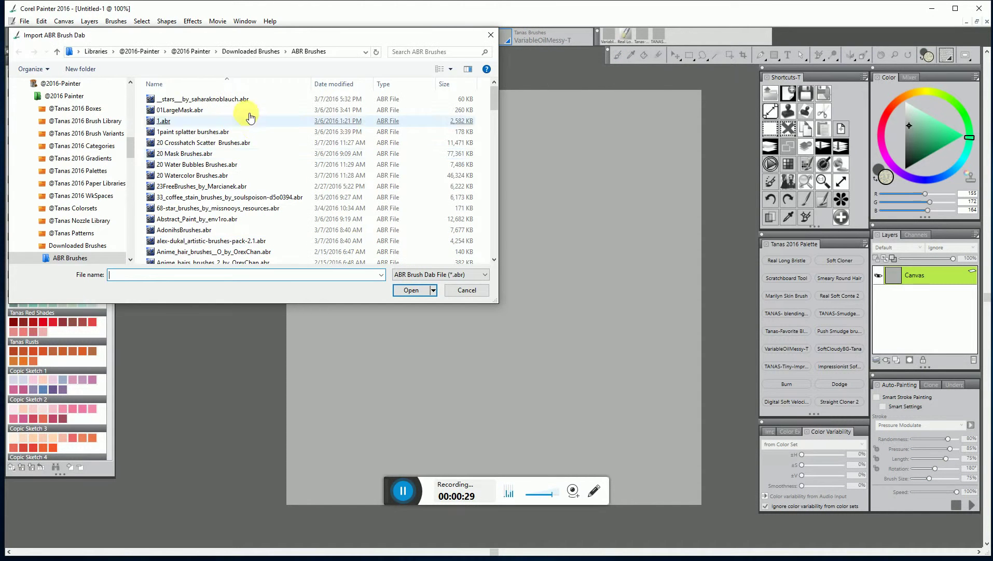
double_click(219, 133)
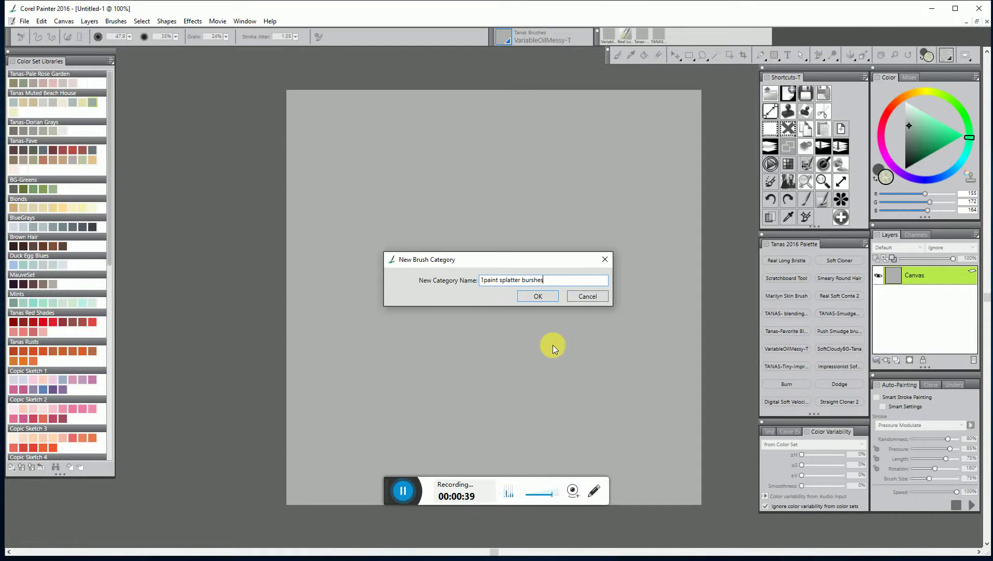
left_click(540, 296)
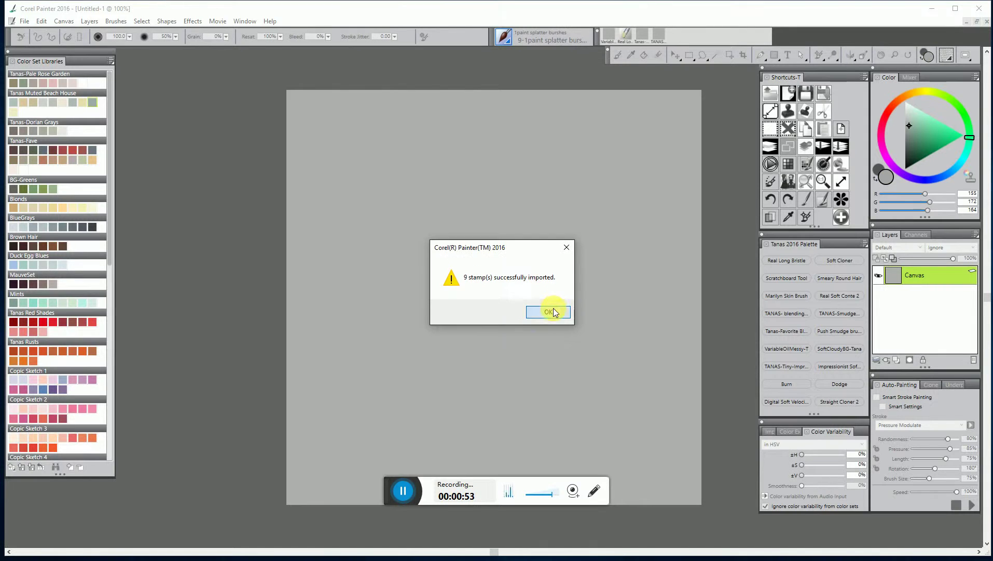
Select the 1-1paint splatter burshes variant in dark green and paint two test dabs near the canvas top.
left_click(549, 312)
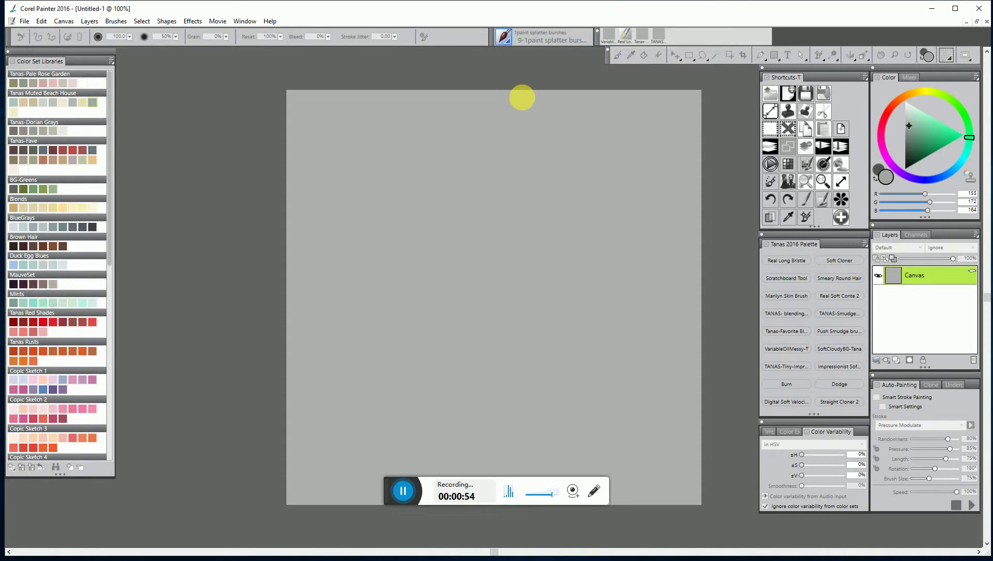
left_click(507, 42)
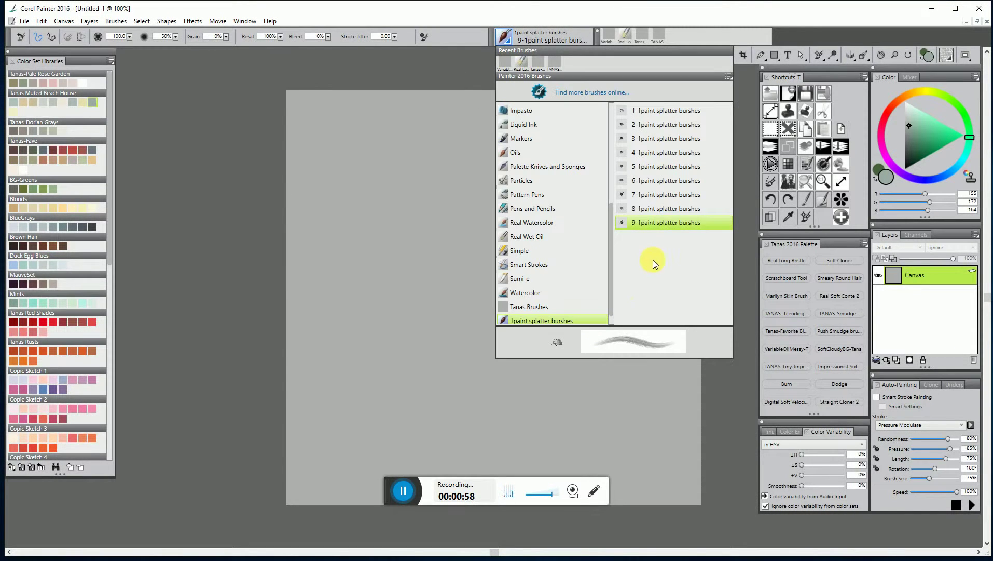
scroll(575, 320, "down", 1)
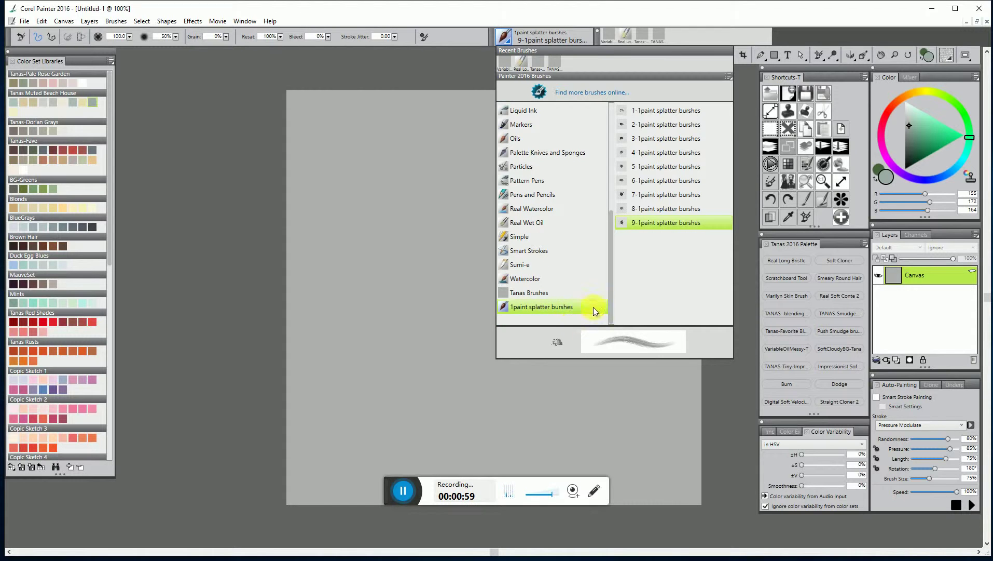
left_click(677, 111)
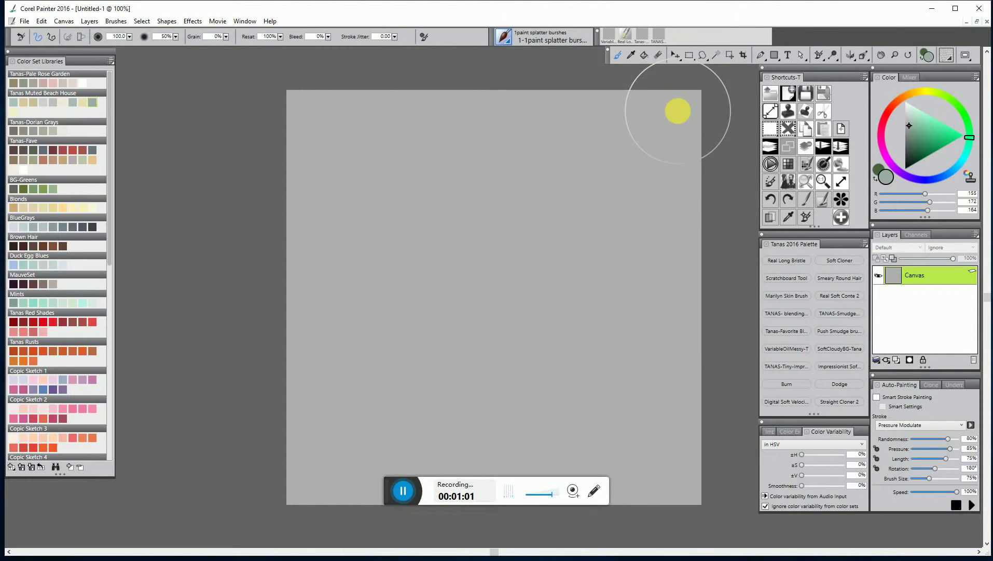
left_click(938, 136)
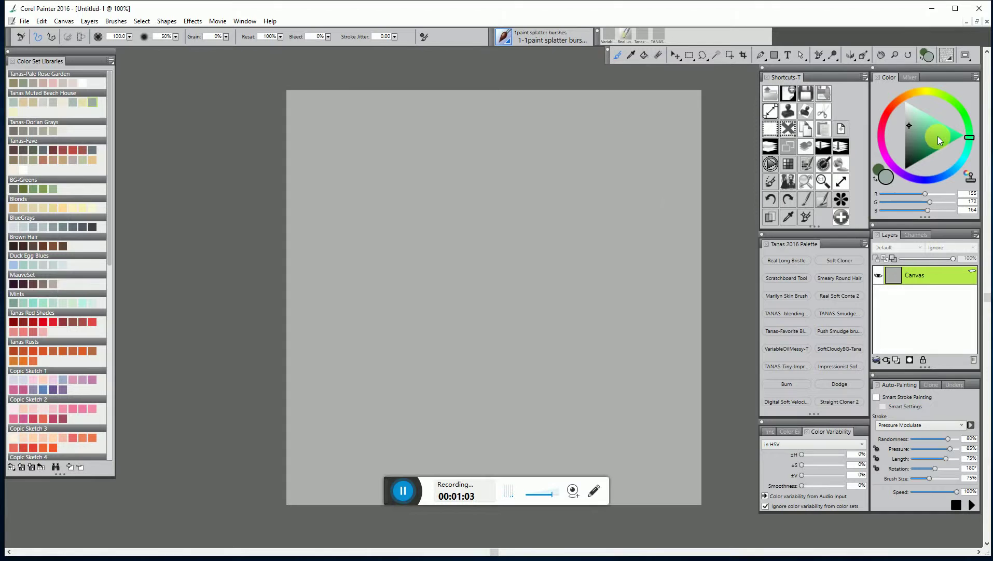
left_click(929, 150)
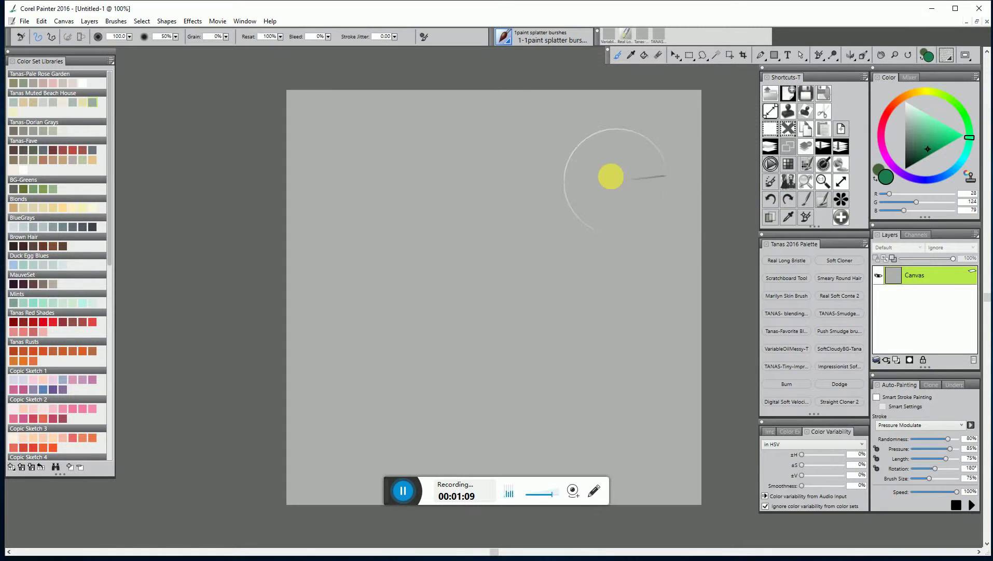
left_click_drag(603, 175, 609, 180)
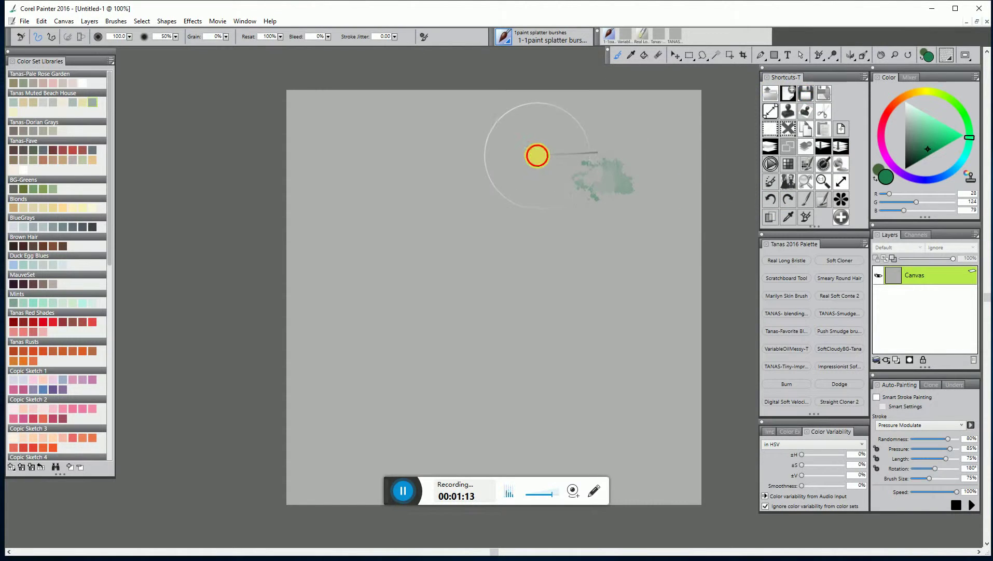
mouse_move(537, 156)
left_mouse_down()
mouse_move(524, 236)
mouse_move(539, 156)
left_mouse_up()
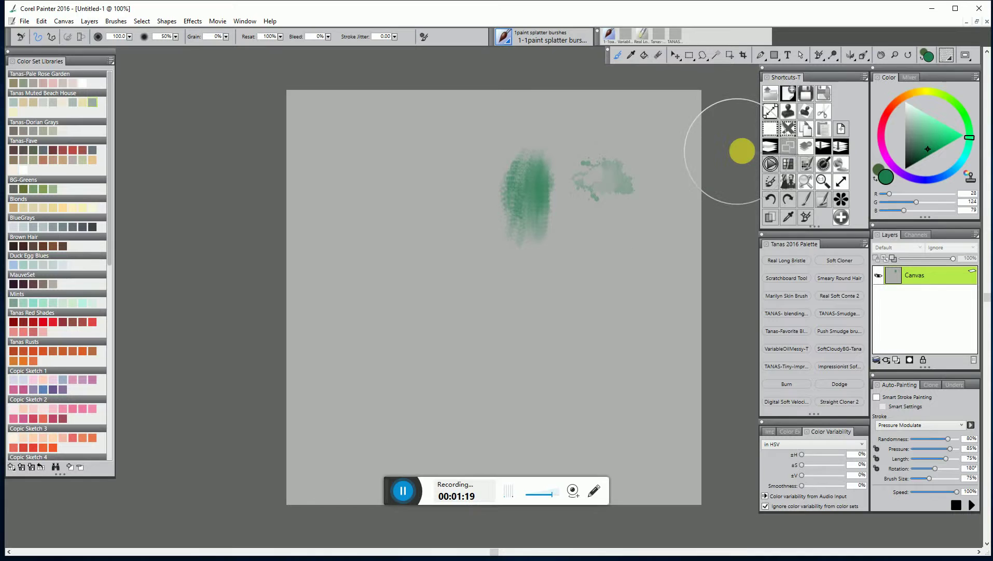
Clear the canvas, dab one green splatter at upper right, and set Stroke Jitter to 1.04.
left_click(769, 147)
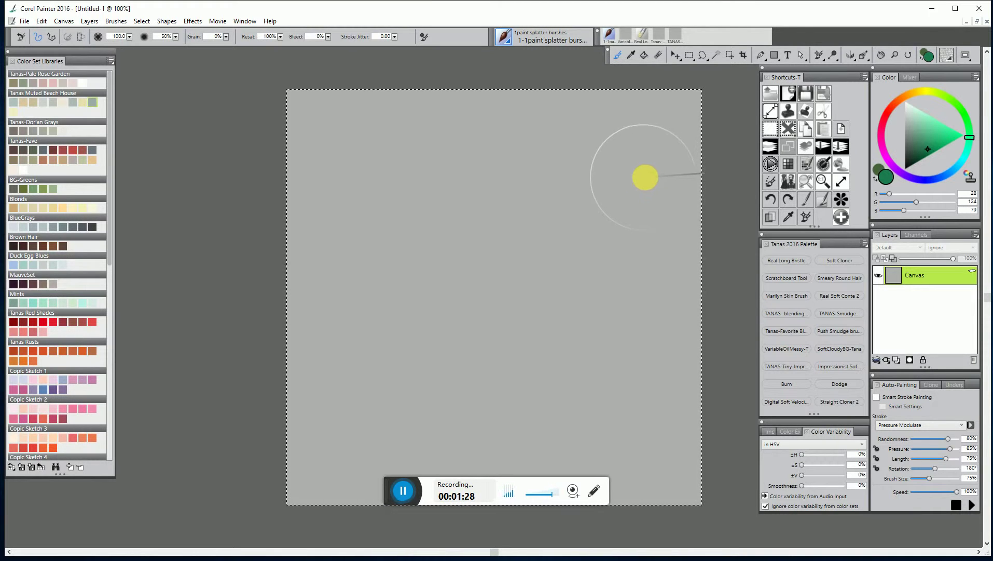
mouse_move(645, 178)
left_mouse_down()
mouse_move(681, 182)
mouse_move(631, 177)
mouse_move(648, 178)
left_mouse_up()
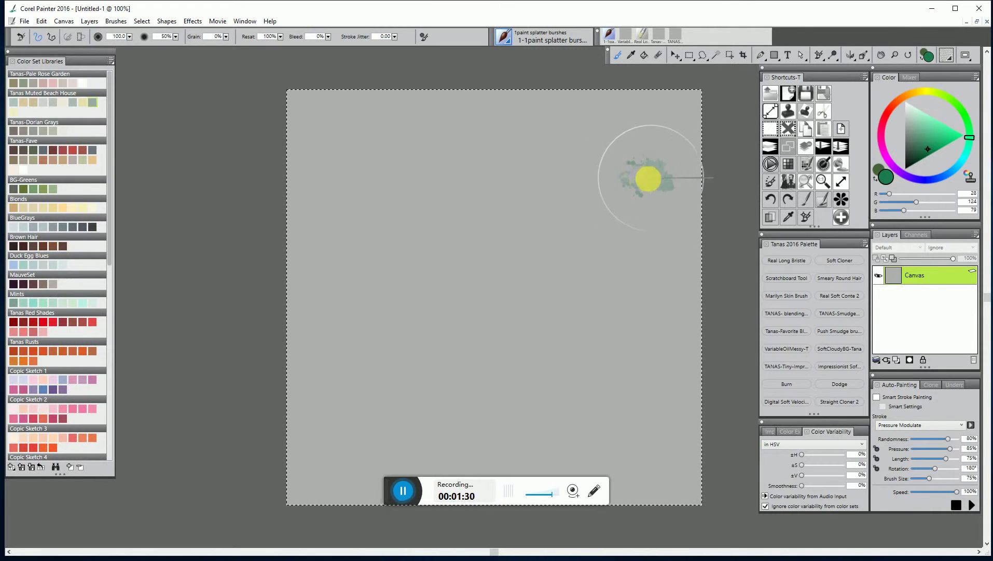
left_click(394, 36)
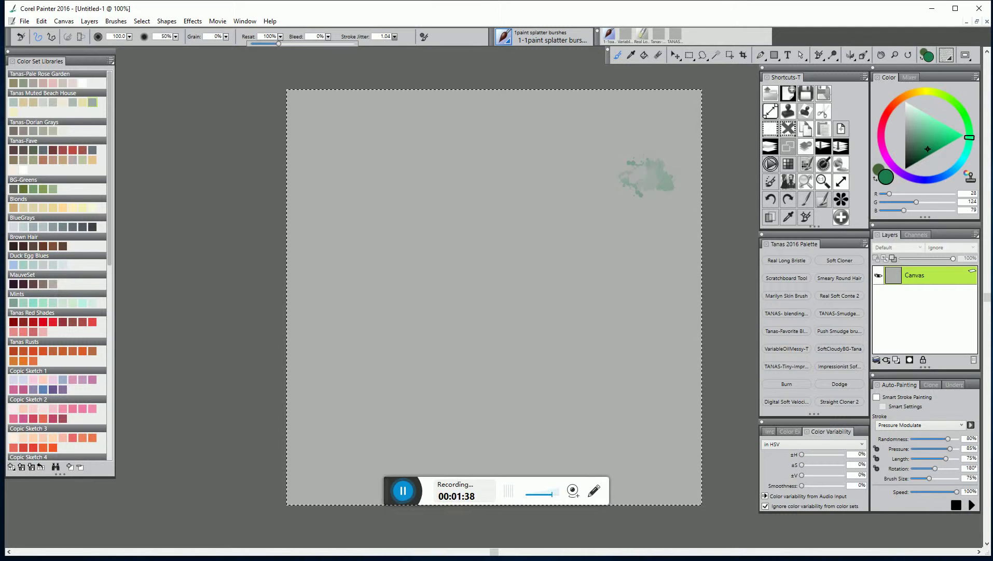
left_click(402, 60)
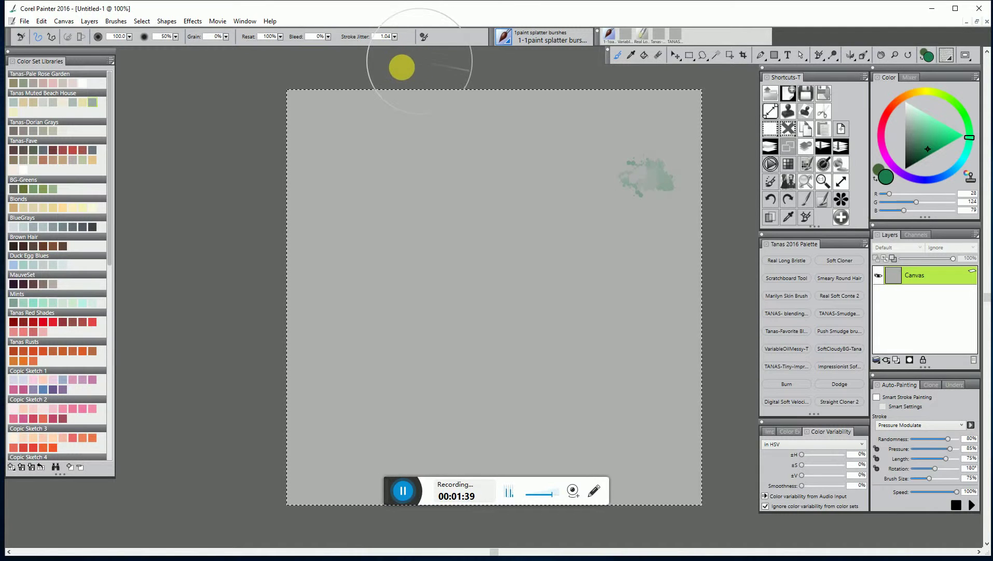
Set Color Variability to 'from Color Set' and pick the last Tanas Muted Beach House swatch.
left_click(863, 446)
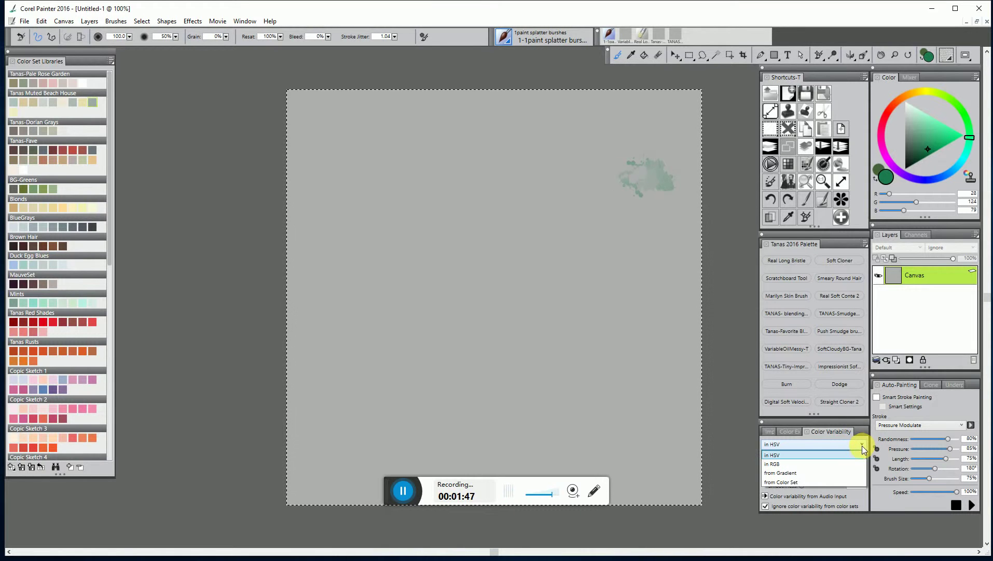
left_click(792, 483)
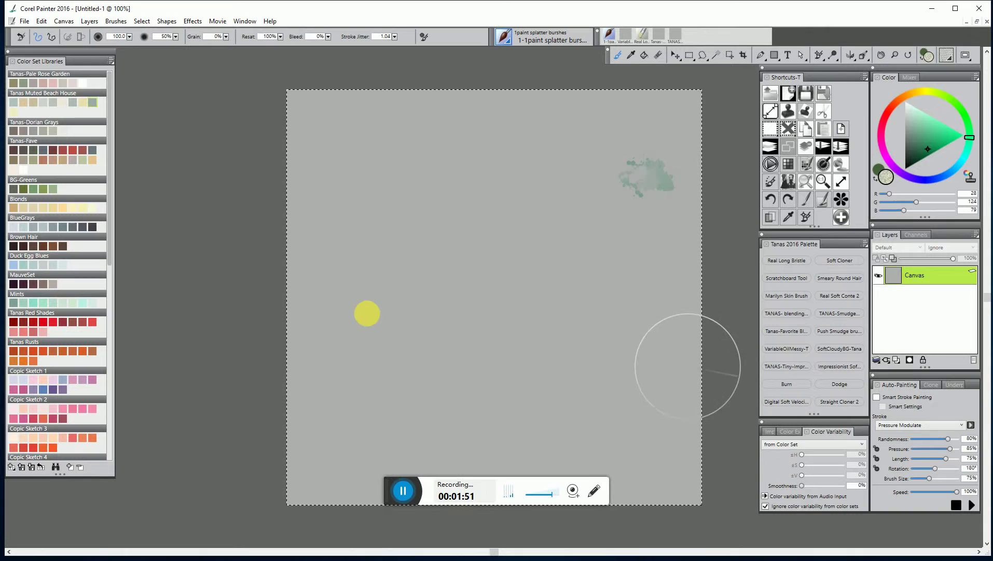
left_click(94, 104)
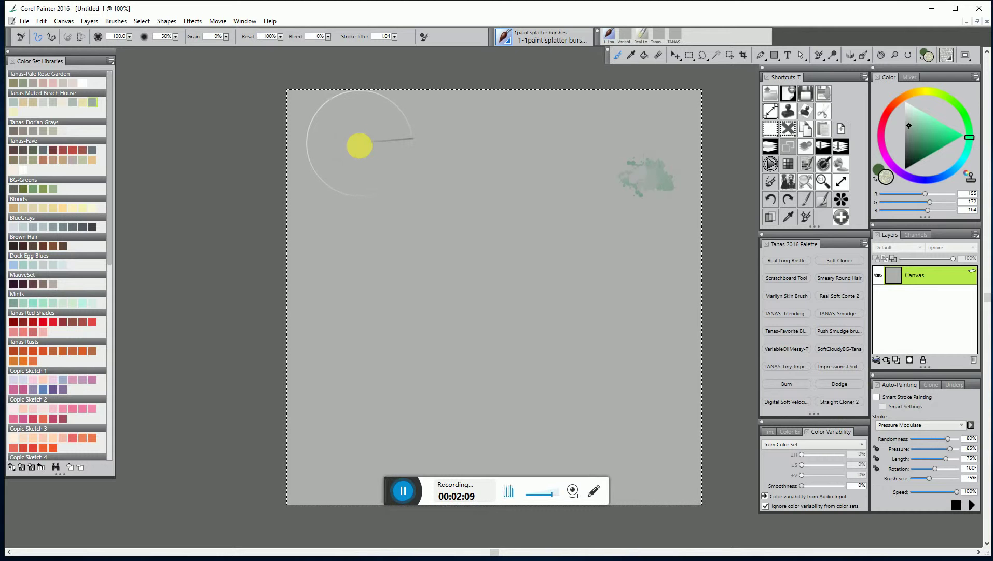
Paint multicoloured splatter daubs across the canvas's top half and show the Brush Control Panels (Ctrl+B).
mouse_move(357, 141)
left_mouse_down()
mouse_move(370, 163)
mouse_move(416, 133)
mouse_move(422, 174)
mouse_move(393, 189)
mouse_move(370, 169)
mouse_move(364, 122)
mouse_move(341, 113)
mouse_move(314, 125)
mouse_move(330, 182)
mouse_move(323, 234)
mouse_move(421, 242)
mouse_move(448, 226)
mouse_move(488, 140)
mouse_move(522, 121)
mouse_move(659, 126)
mouse_move(652, 151)
mouse_move(499, 189)
mouse_move(505, 214)
mouse_move(571, 207)
mouse_move(624, 236)
mouse_move(393, 282)
mouse_move(452, 296)
mouse_move(619, 286)
mouse_move(581, 230)
mouse_move(624, 196)
mouse_move(573, 198)
mouse_move(512, 160)
mouse_move(336, 119)
left_mouse_up()
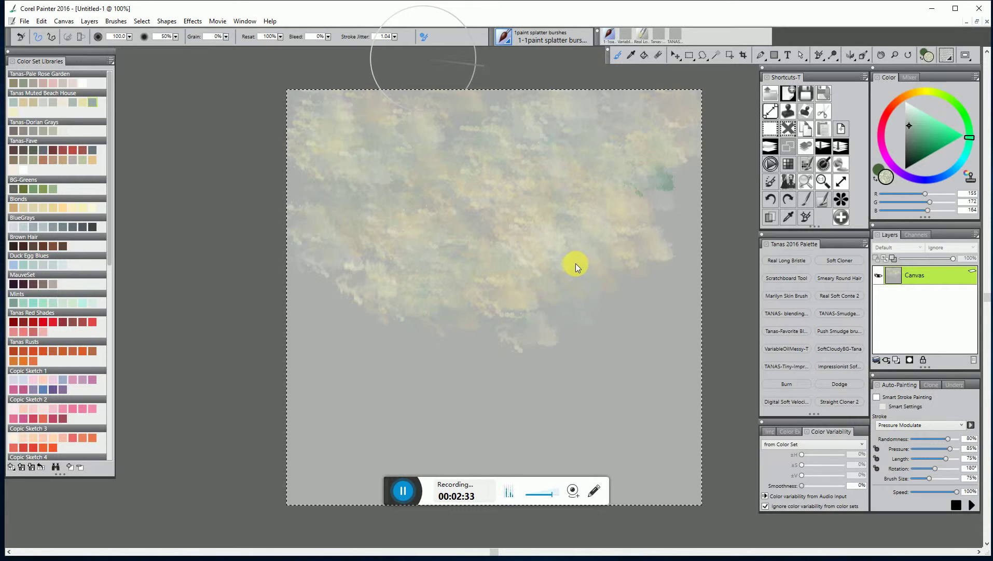
key("ctrl+b")
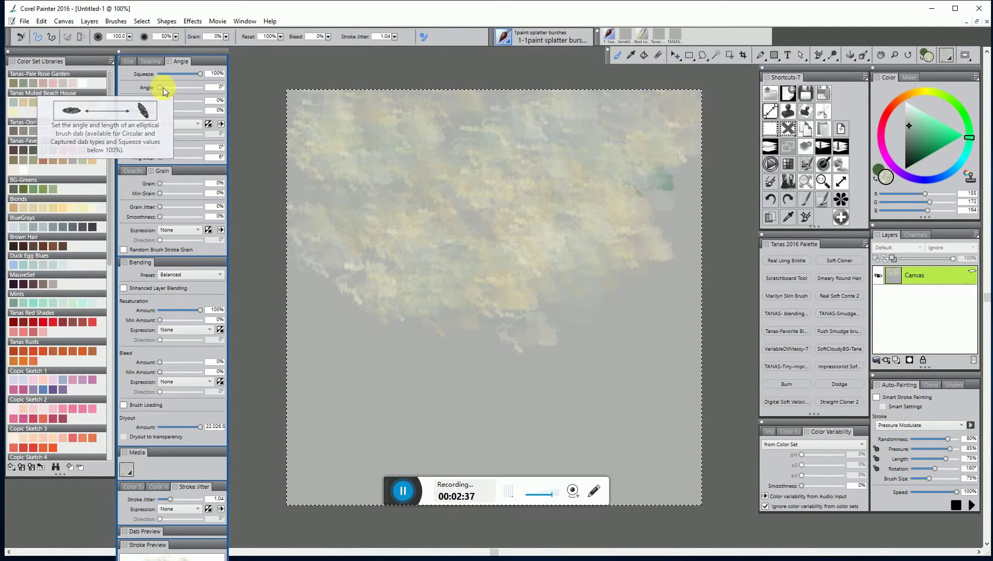
Set the splatter brush's Angle to 5° and Ang Step to 34° in the Angle panel.
left_click_drag(161, 87, 163, 87)
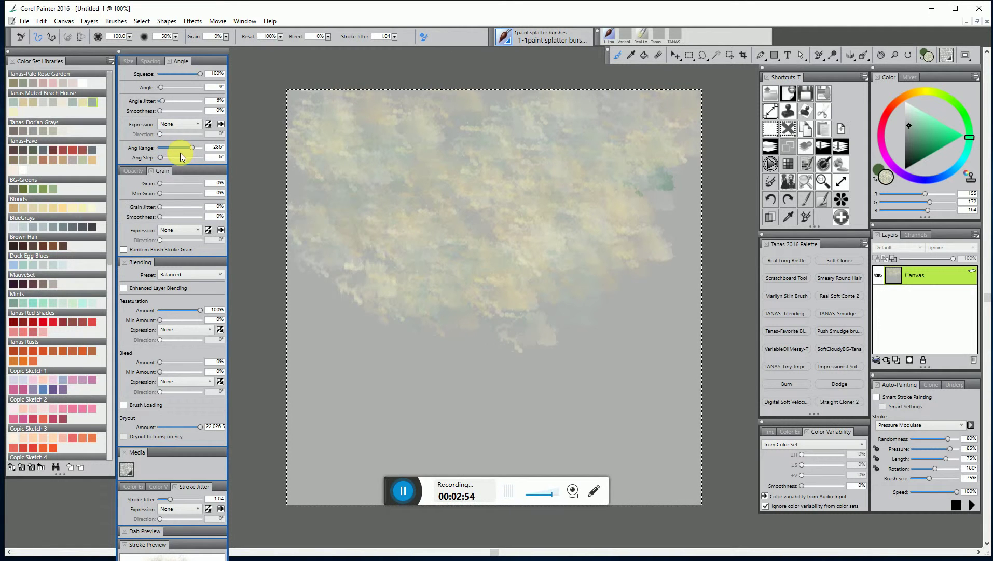
left_click_drag(161, 158, 164, 158)
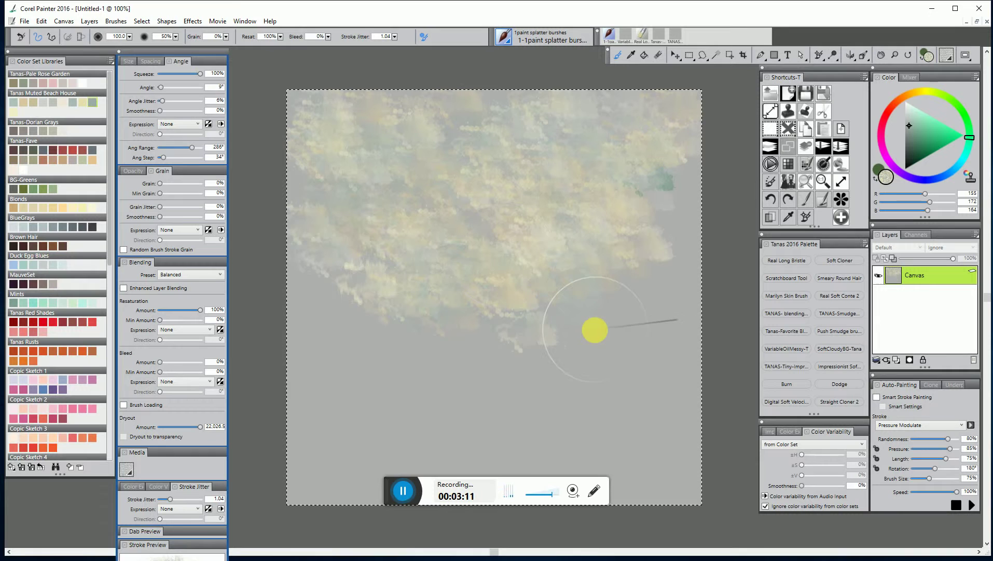
Paint splatter over the lower half and right side until the texture fills the canvas.
mouse_move(595, 331)
left_mouse_down()
mouse_move(622, 321)
mouse_move(607, 330)
mouse_move(636, 309)
mouse_move(553, 343)
mouse_move(413, 342)
mouse_move(415, 362)
mouse_move(369, 379)
mouse_move(364, 318)
mouse_move(322, 313)
mouse_move(354, 245)
mouse_move(350, 187)
mouse_move(404, 162)
mouse_move(349, 183)
mouse_move(445, 157)
mouse_move(659, 120)
left_mouse_up()
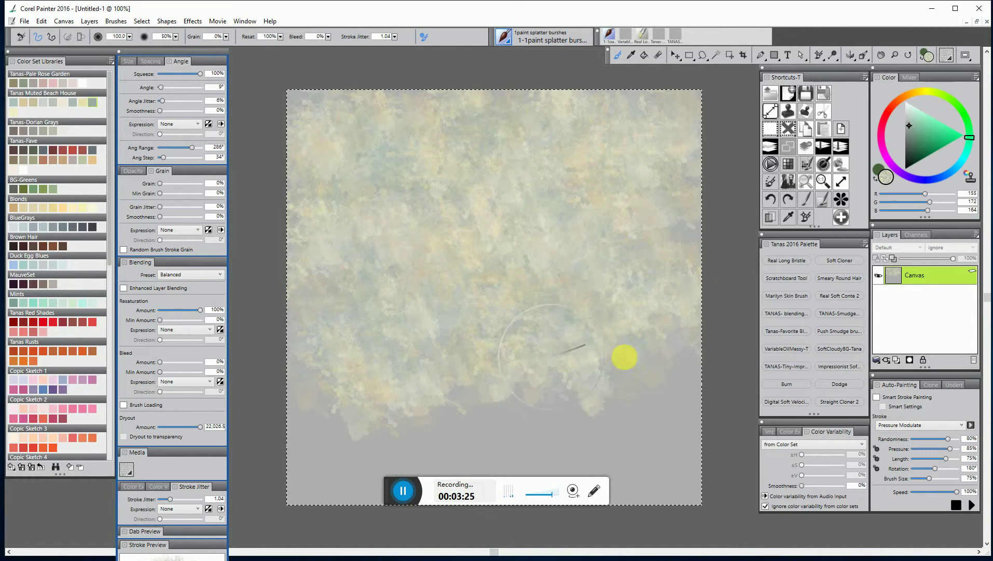
mouse_move(624, 357)
left_mouse_down()
mouse_move(687, 374)
mouse_move(616, 407)
mouse_move(360, 400)
mouse_move(315, 430)
mouse_move(325, 457)
mouse_move(364, 433)
mouse_move(292, 488)
mouse_move(432, 411)
mouse_move(418, 469)
mouse_move(462, 474)
mouse_move(523, 454)
mouse_move(639, 466)
mouse_move(672, 373)
left_mouse_up()
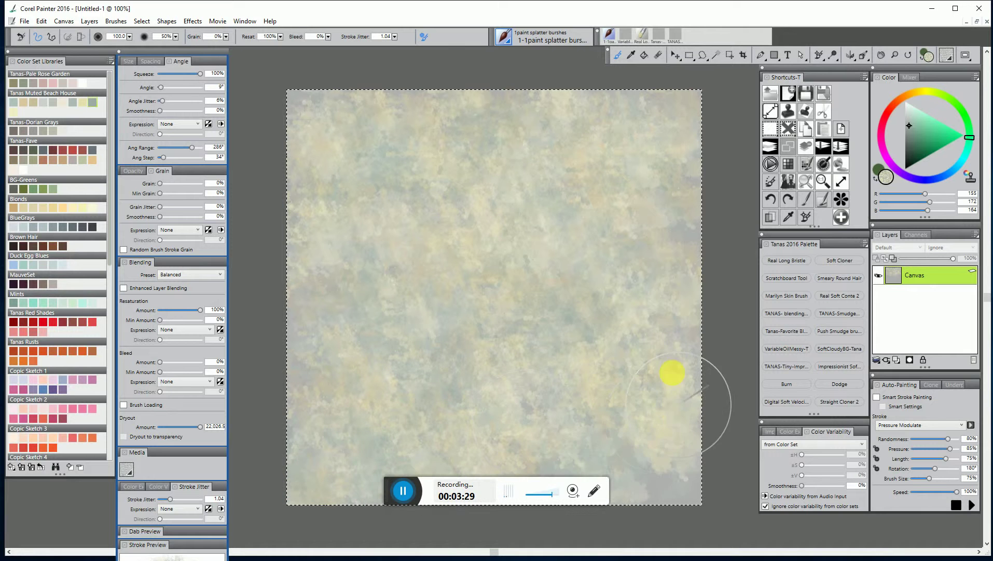
mouse_move(659, 462)
left_mouse_down()
mouse_move(660, 470)
mouse_move(632, 206)
mouse_move(569, 132)
mouse_move(479, 113)
mouse_move(338, 106)
mouse_move(609, 250)
mouse_move(574, 271)
mouse_move(505, 162)
mouse_move(375, 123)
left_mouse_up()
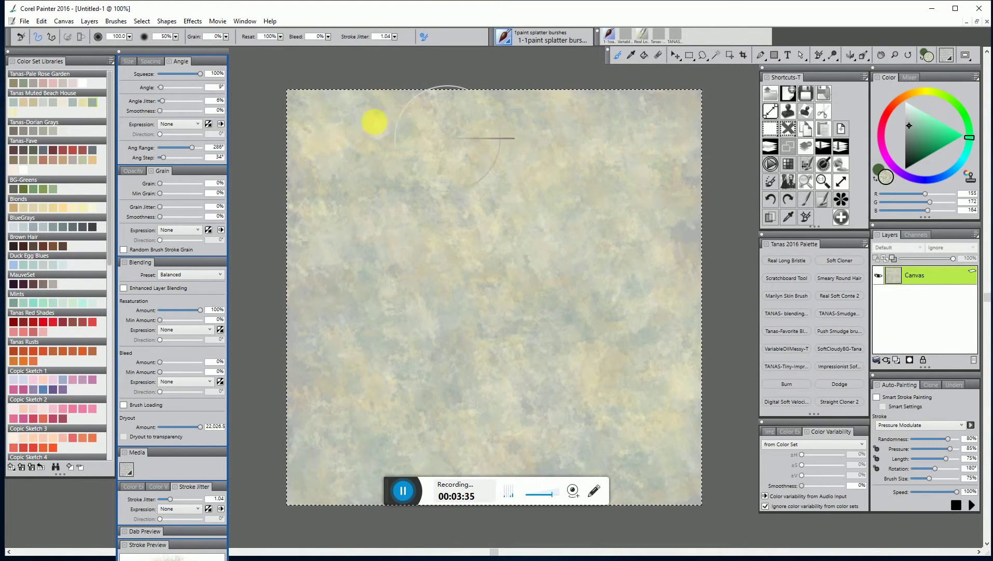
Lower the Resat value in the property bar from 100% to 36%.
left_click_drag(281, 36, 234, 43)
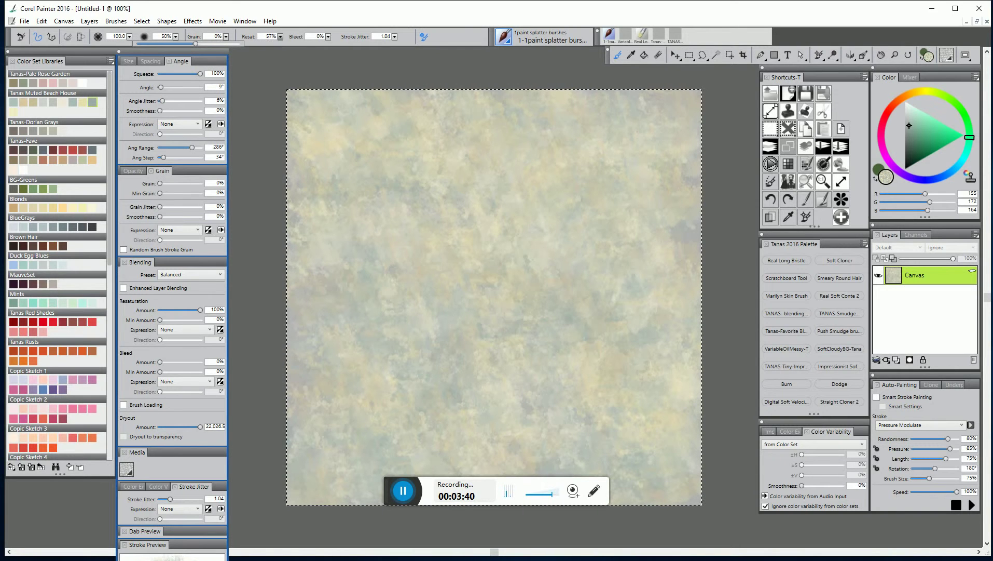
left_click_drag(177, 44, 174, 44)
left_click(471, 91)
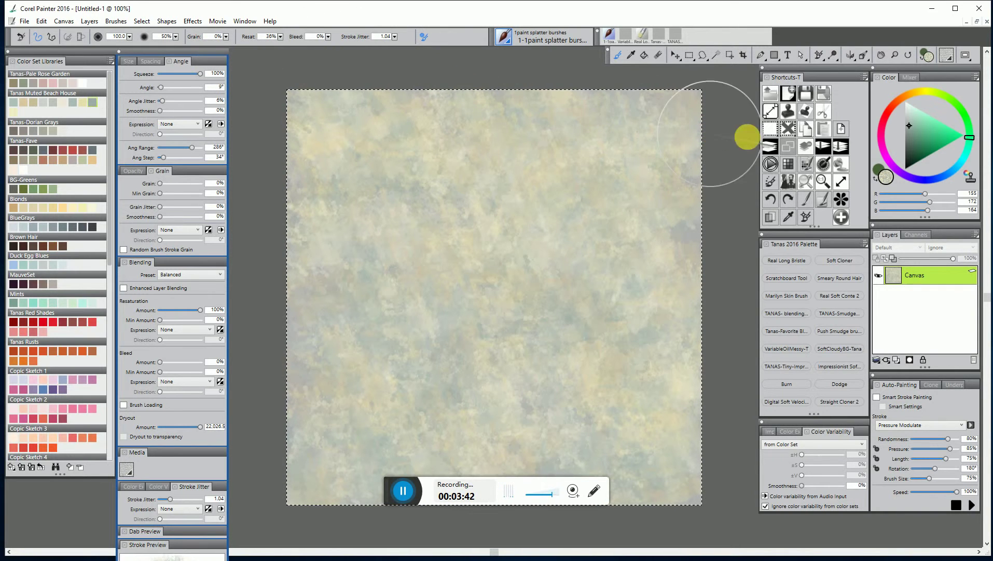
Clear the canvas, paint test splatter strokes, wipe it back to grey, and open the Brush Selector.
left_click(770, 147)
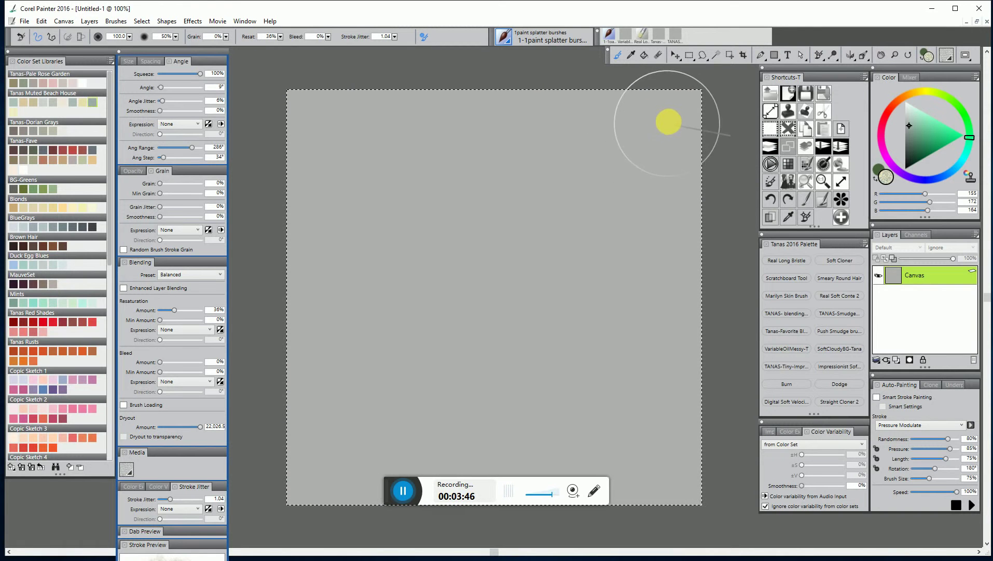
mouse_move(668, 121)
left_mouse_down()
mouse_move(574, 148)
mouse_move(475, 148)
mouse_move(427, 135)
mouse_move(605, 109)
left_mouse_up()
mouse_move(679, 156)
left_mouse_down()
mouse_move(637, 179)
mouse_move(412, 208)
mouse_move(340, 173)
mouse_move(372, 142)
mouse_move(473, 116)
left_mouse_up()
mouse_move(307, 107)
left_mouse_down()
mouse_move(282, 121)
mouse_move(326, 175)
mouse_move(339, 224)
mouse_move(411, 230)
mouse_move(590, 210)
mouse_move(666, 216)
mouse_move(682, 229)
mouse_move(299, 270)
left_mouse_up()
mouse_move(315, 218)
left_mouse_down()
mouse_move(443, 158)
mouse_move(717, 162)
mouse_move(770, 146)
left_mouse_up()
left_click(771, 149)
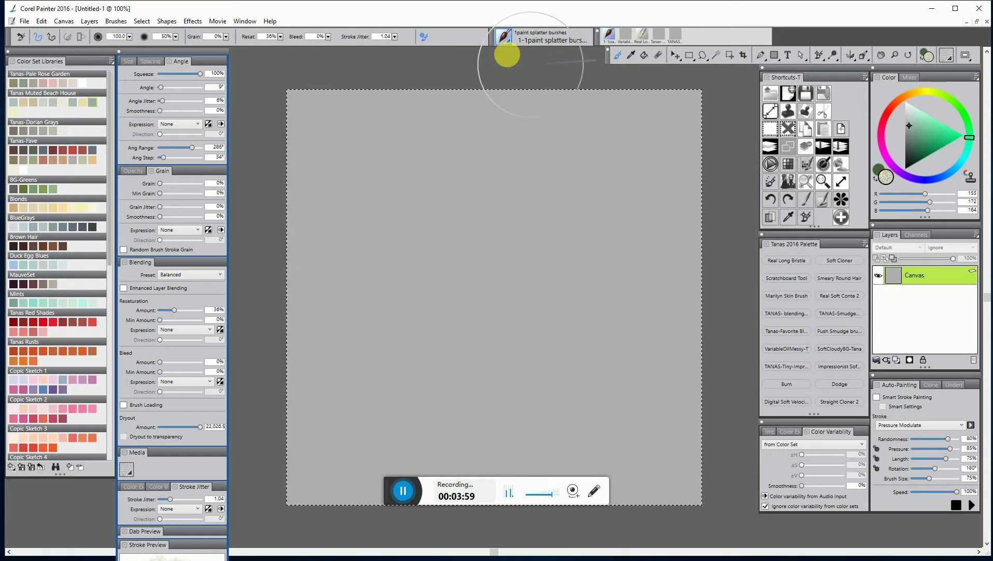
left_click(511, 41)
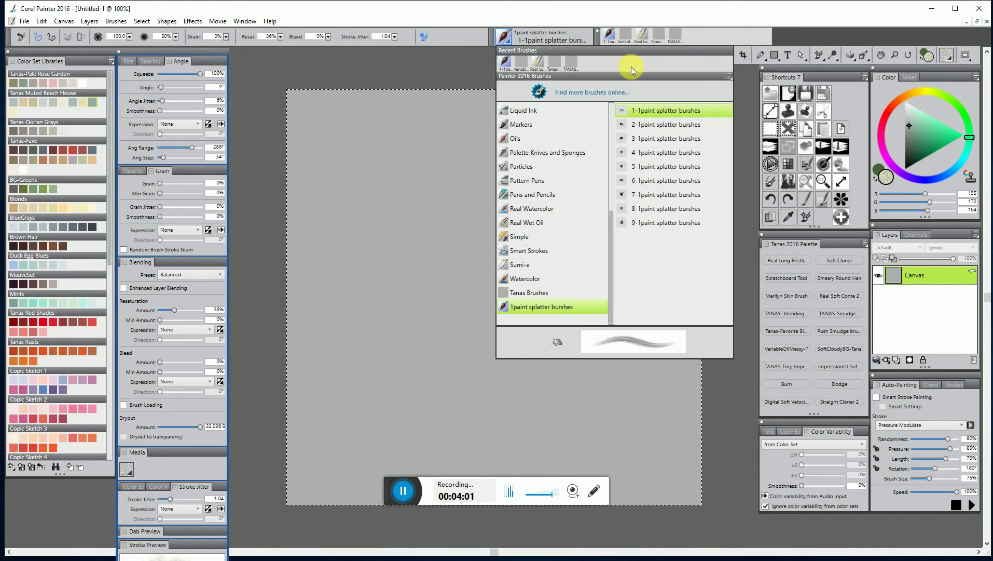
Choose the 3-1paint splatter burshes variant in dark green and test a dab on the canvas.
left_click(639, 146)
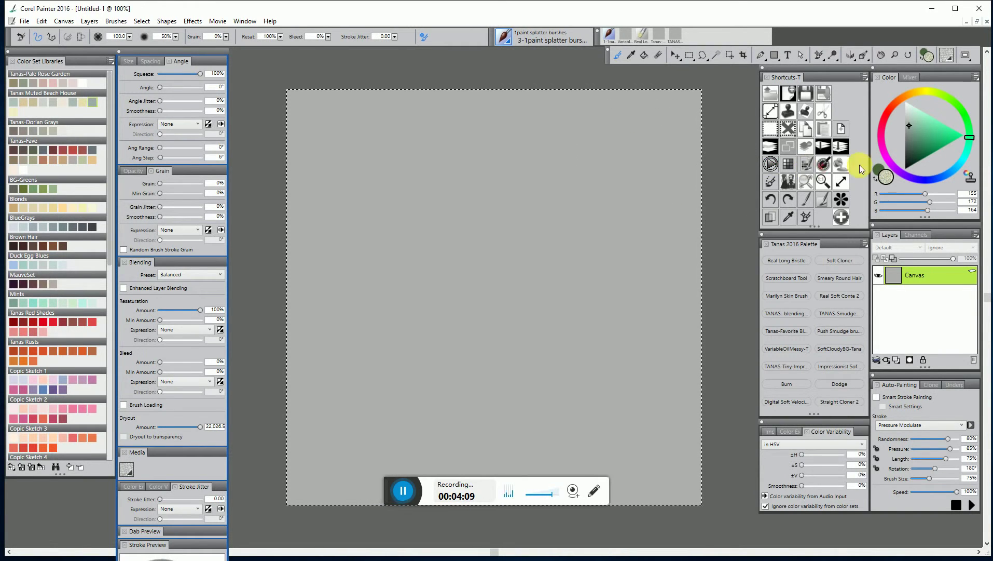
left_click(920, 153)
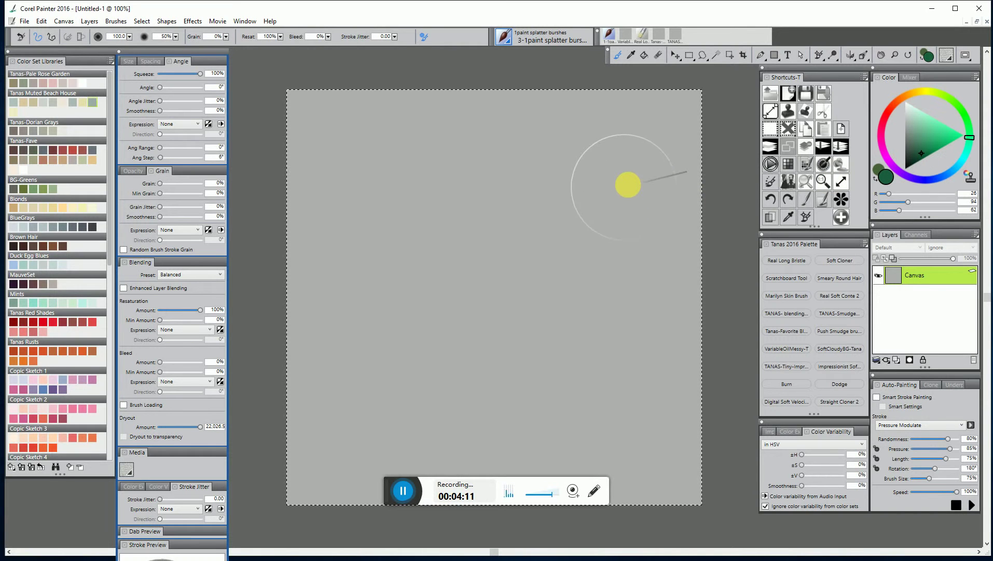
left_click_drag(634, 179, 683, 185)
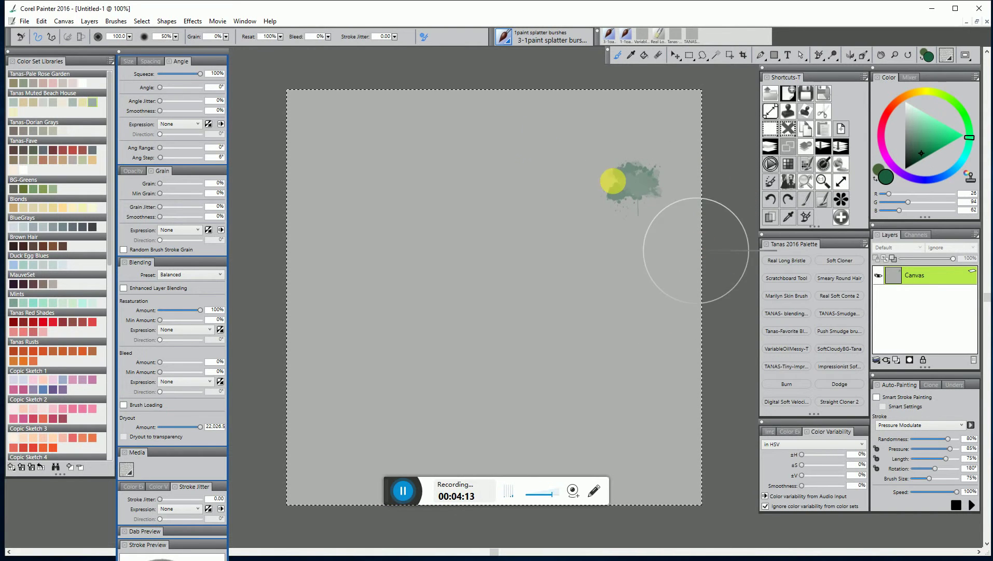
Switch to the 5-1paint splatter burshes variant, test a green dab, then clear the canvas.
left_click(511, 44)
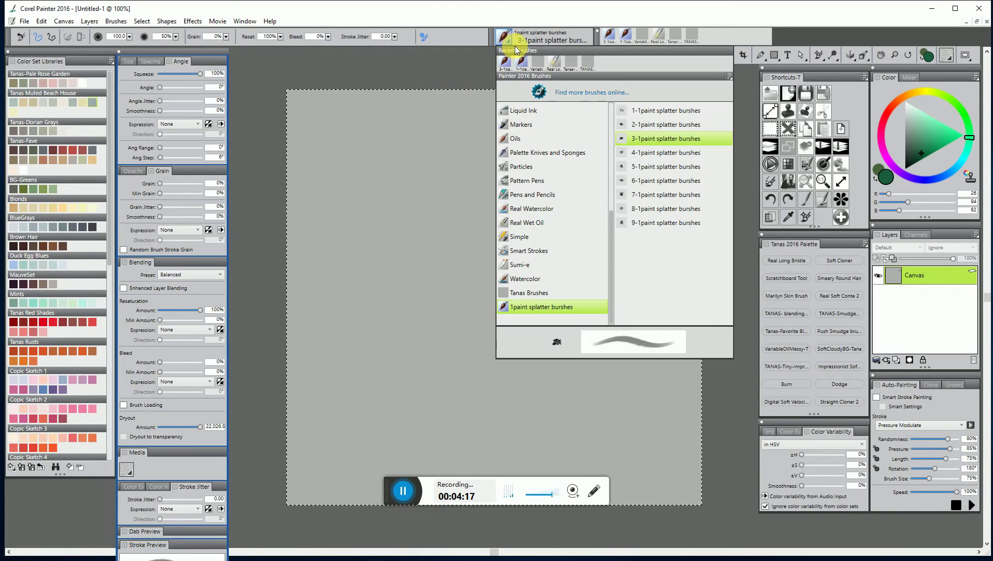
left_click(644, 166)
left_click(570, 167)
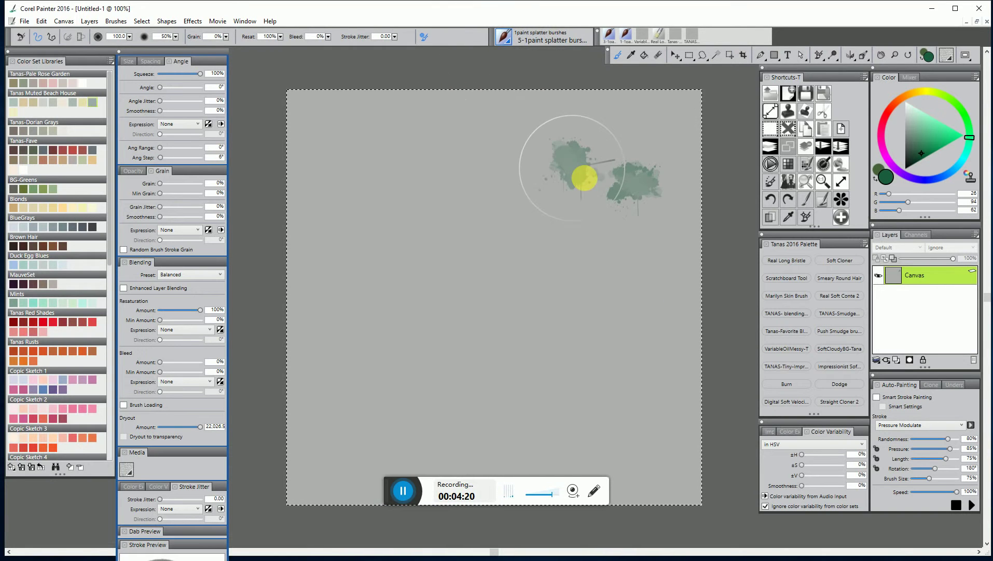
left_click(771, 149)
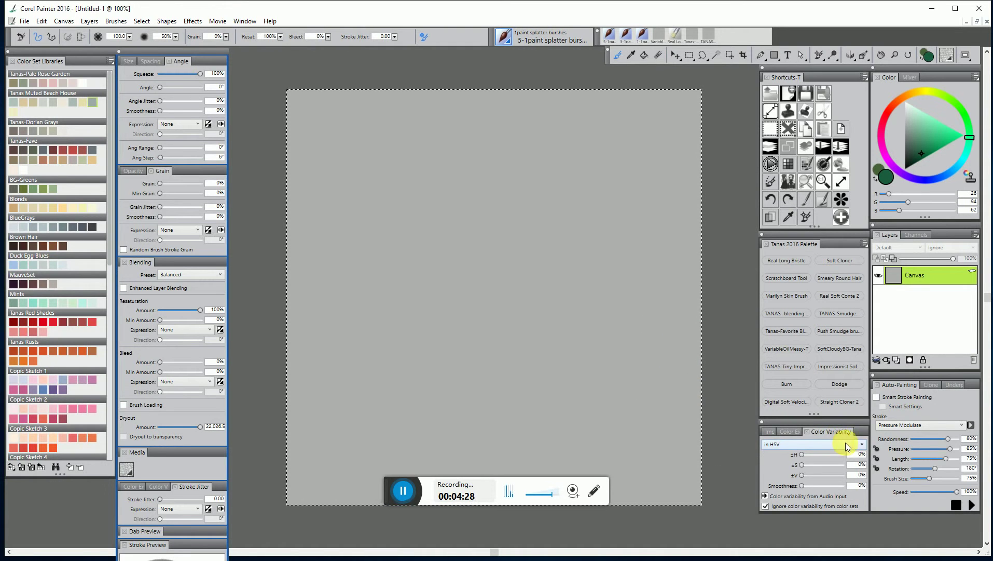
Set Color Variability to 'from Color Set', Ang Range to 291°, and pick a Pale Rose Garden swatch.
left_click(860, 445)
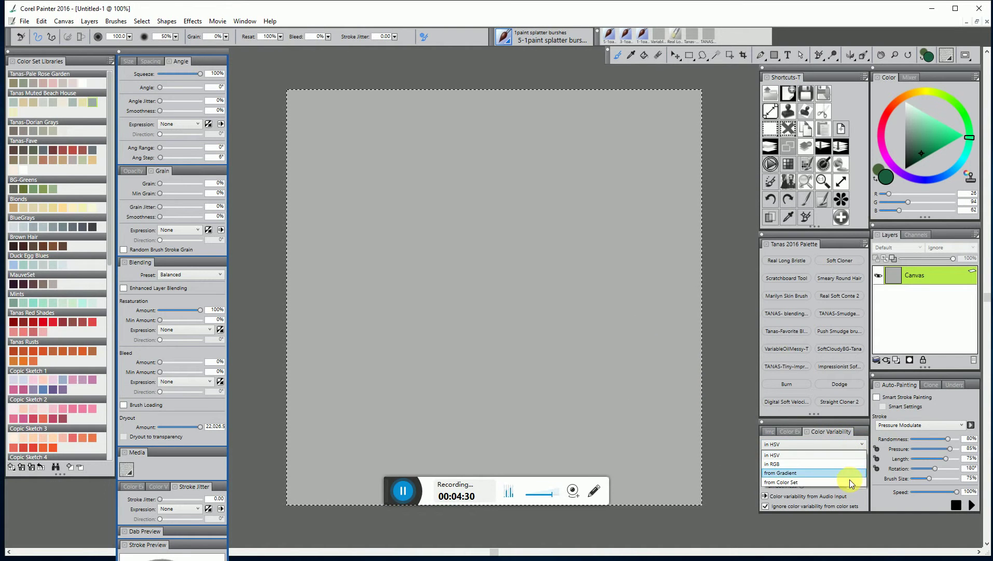
left_click(848, 481)
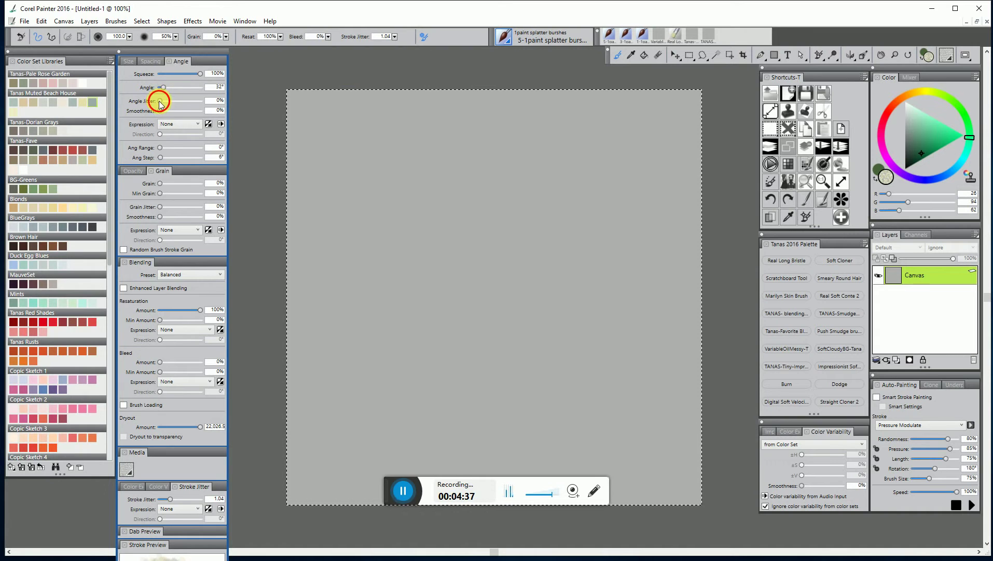
left_click(162, 148)
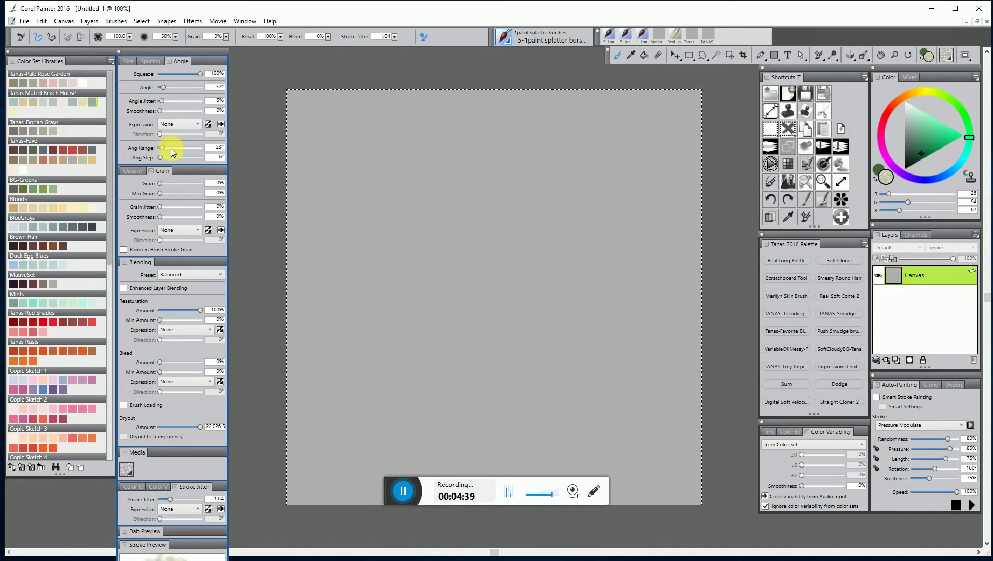
left_click(172, 147)
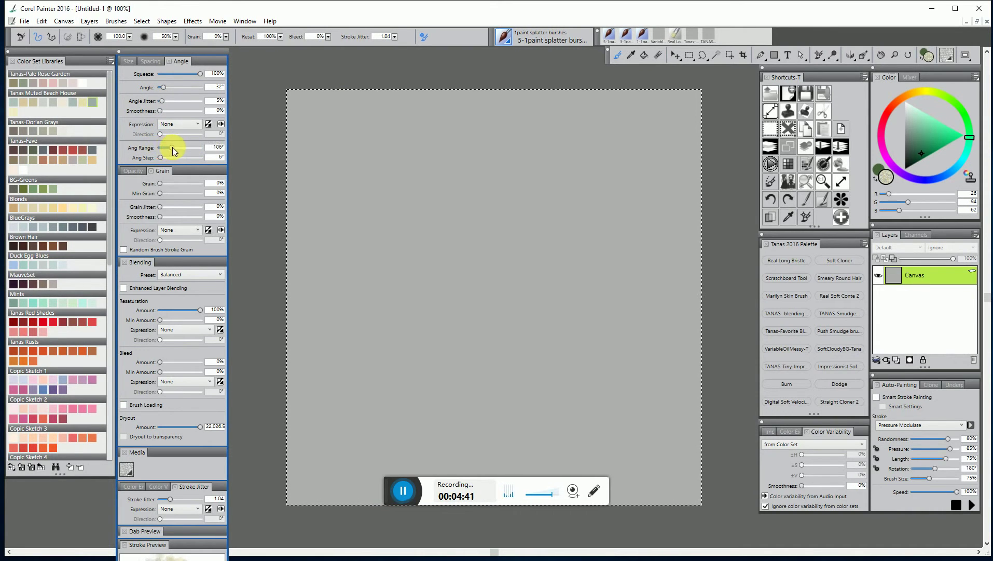
left_click_drag(190, 147, 163, 157)
left_click(51, 84)
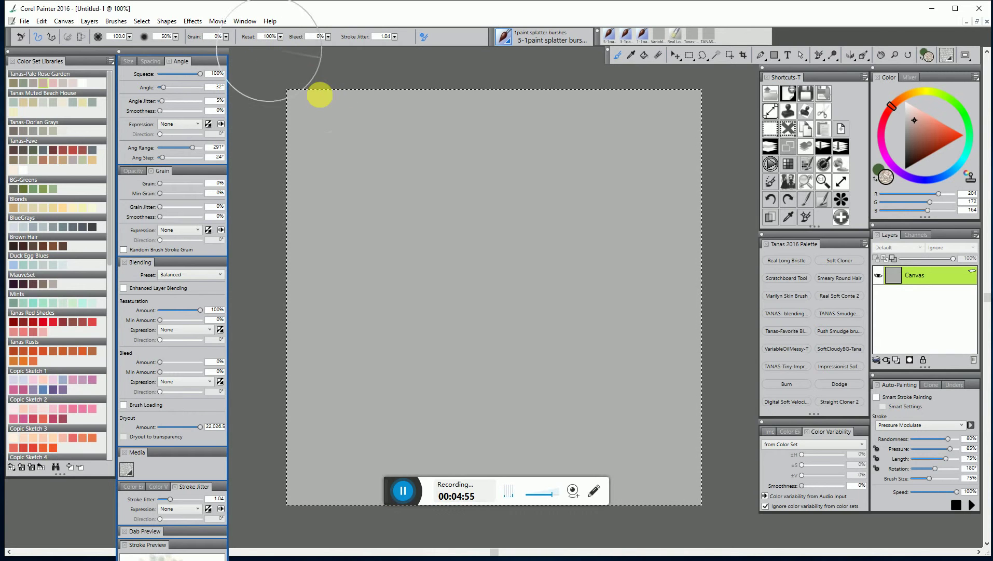
Paint three 5-1 splatter strokes of rose, grey-green and white daubs across the canvas's top half.
mouse_move(331, 110)
left_mouse_down()
mouse_move(317, 143)
mouse_move(318, 177)
mouse_move(310, 140)
mouse_move(376, 92)
mouse_move(399, 211)
mouse_move(421, 200)
mouse_move(411, 135)
mouse_move(426, 107)
left_mouse_up()
mouse_move(487, 111)
left_mouse_down()
mouse_move(461, 199)
mouse_move(519, 171)
mouse_move(563, 104)
left_mouse_up()
mouse_move(567, 178)
left_mouse_down()
mouse_move(619, 181)
mouse_move(618, 130)
mouse_move(644, 106)
mouse_move(666, 143)
mouse_move(663, 180)
mouse_move(307, 213)
mouse_move(308, 132)
mouse_move(320, 114)
mouse_move(619, 128)
mouse_move(585, 201)
mouse_move(318, 221)
left_mouse_up()
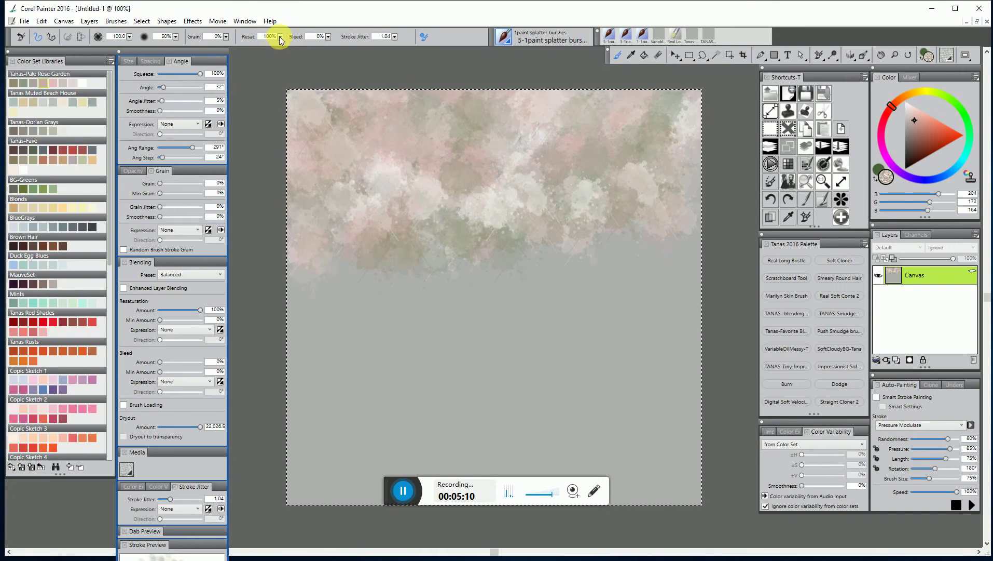
Set Resat to 23%, then lay soft pink and grey-green daubs over the lower half and right edge.
left_click_drag(280, 40, 234, 44)
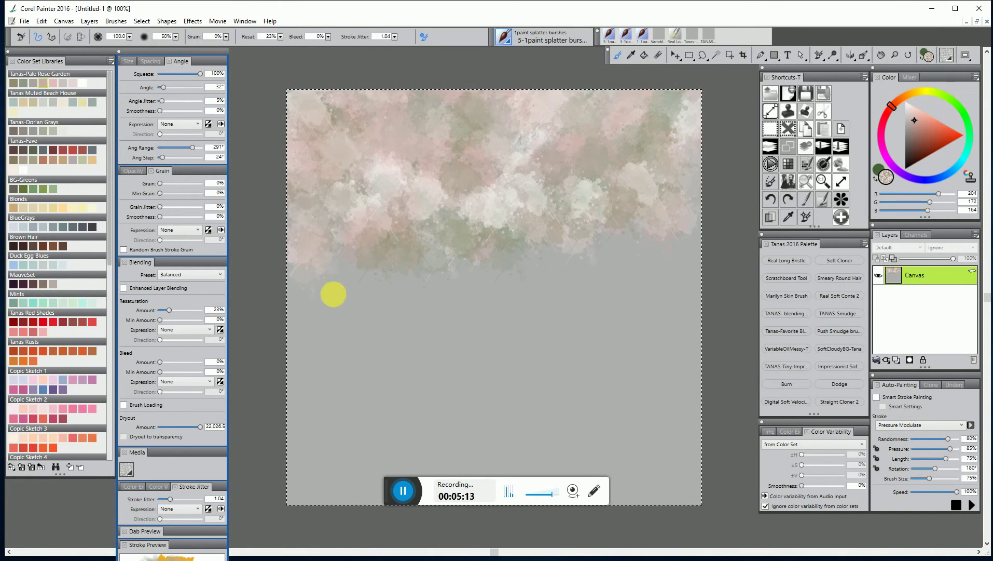
mouse_move(333, 359)
left_mouse_down()
mouse_move(628, 353)
mouse_move(699, 369)
mouse_move(573, 386)
mouse_move(308, 376)
left_mouse_up()
mouse_move(363, 350)
left_mouse_down()
mouse_move(646, 324)
mouse_move(694, 337)
mouse_move(706, 381)
mouse_move(659, 414)
mouse_move(363, 425)
mouse_move(311, 454)
left_mouse_up()
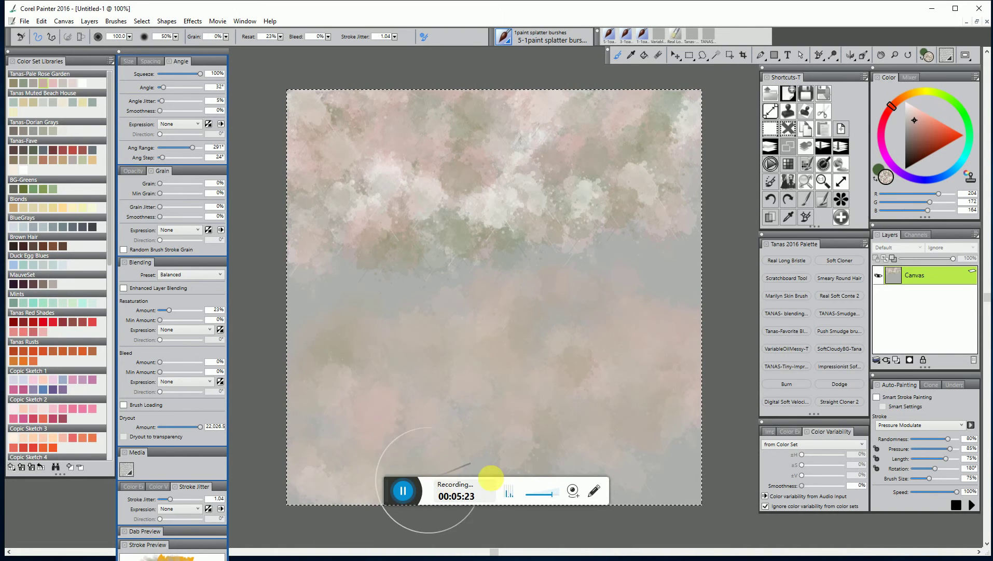
mouse_move(671, 466)
left_mouse_down()
mouse_move(685, 345)
mouse_move(685, 304)
mouse_move(671, 280)
mouse_move(249, 296)
left_mouse_up()
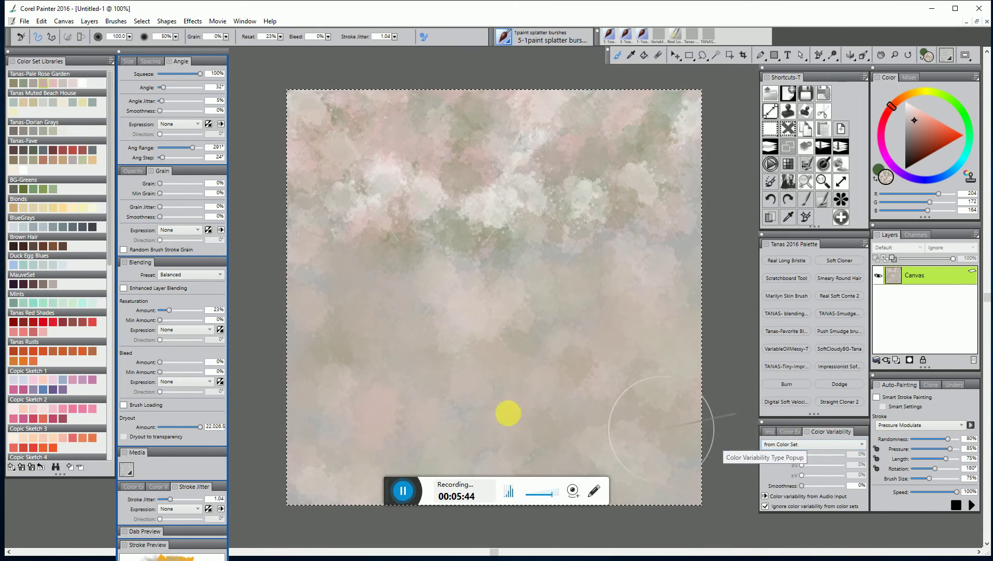
Clear the layer to grey, pick a Copic Sketch 1 purple, and daub pink-lavender splatter across the top half.
left_click(772, 147)
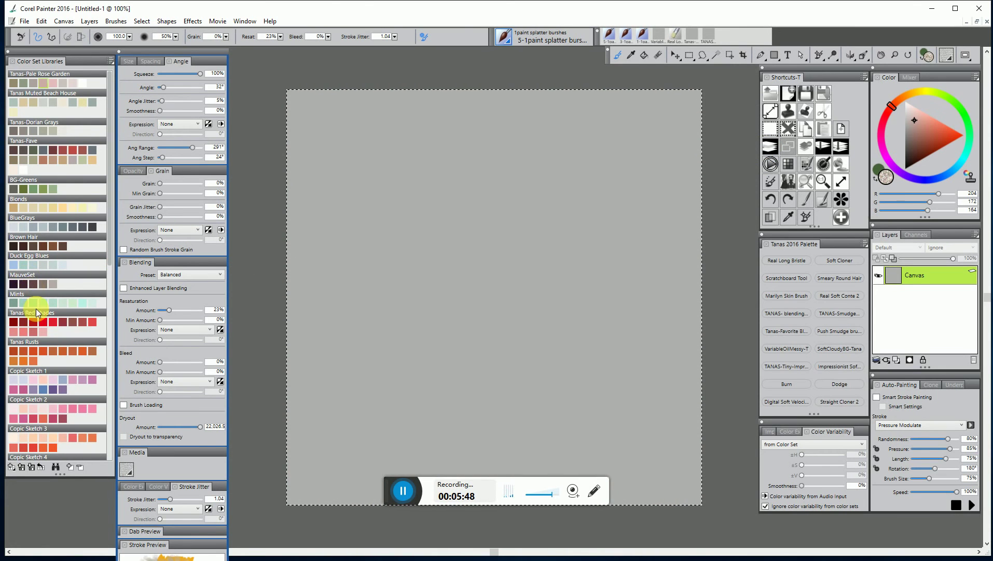
left_click(65, 390)
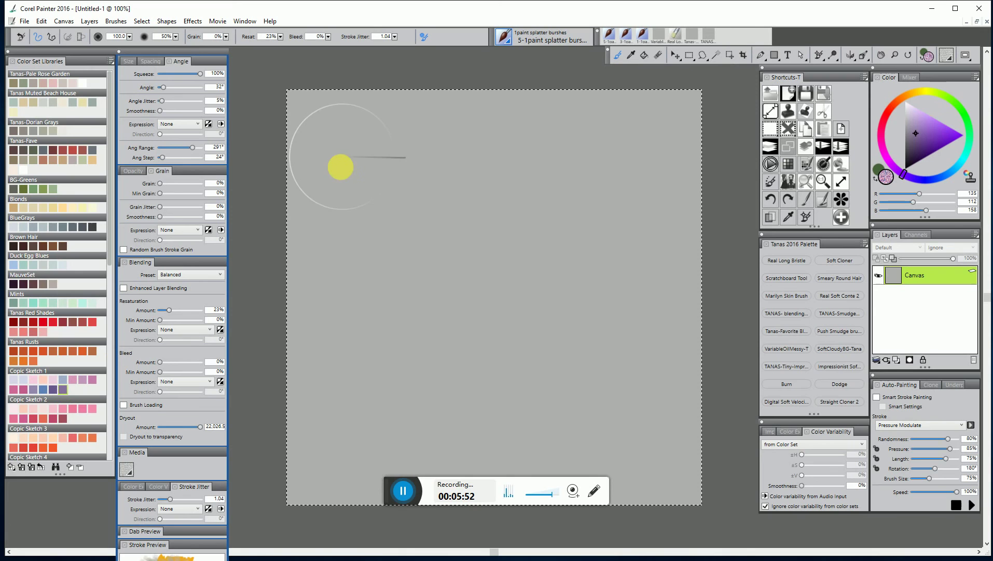
mouse_move(315, 150)
left_mouse_down()
mouse_move(333, 108)
mouse_move(323, 99)
mouse_move(311, 110)
mouse_move(330, 194)
mouse_move(349, 222)
mouse_move(364, 203)
mouse_move(385, 116)
mouse_move(418, 110)
mouse_move(433, 157)
mouse_move(401, 259)
mouse_move(375, 273)
mouse_move(313, 271)
mouse_move(363, 220)
mouse_move(453, 186)
mouse_move(468, 155)
mouse_move(435, 128)
mouse_move(449, 118)
mouse_move(545, 120)
mouse_move(592, 138)
mouse_move(468, 179)
mouse_move(486, 195)
mouse_move(538, 202)
mouse_move(640, 175)
mouse_move(645, 116)
left_mouse_up()
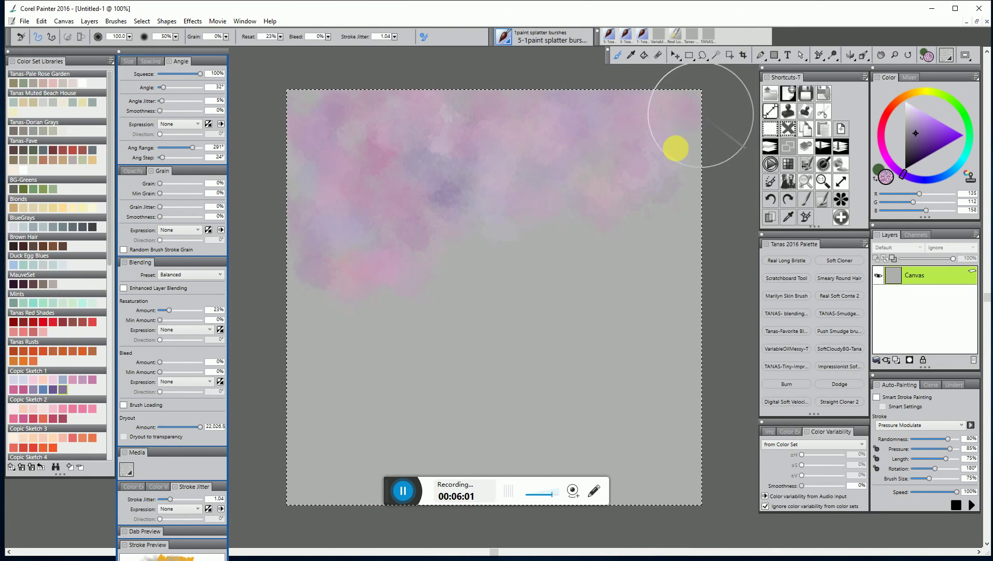
mouse_move(676, 149)
left_mouse_down()
mouse_move(591, 247)
mouse_move(434, 245)
mouse_move(416, 223)
mouse_move(442, 119)
mouse_move(430, 49)
left_mouse_up()
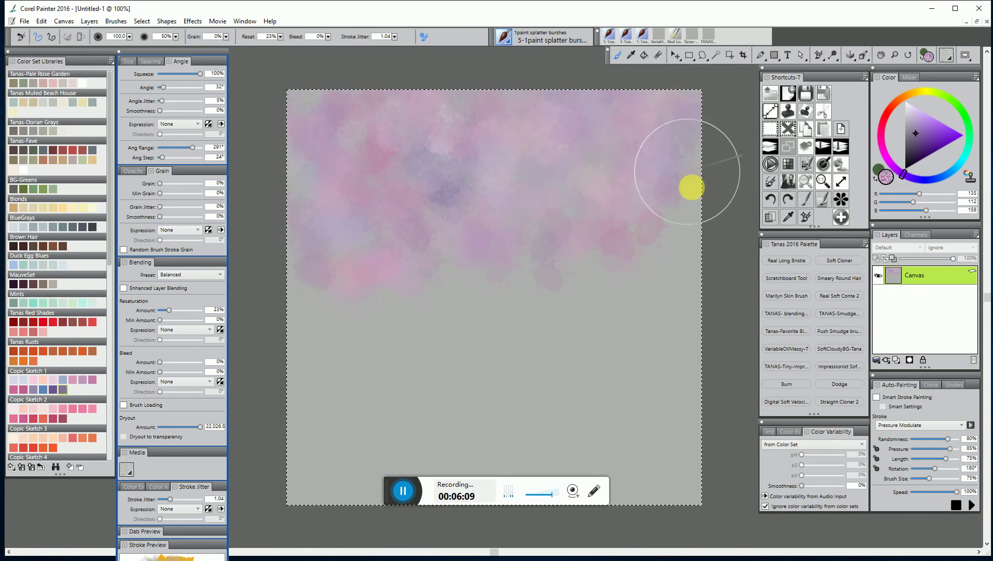
mouse_move(685, 235)
left_mouse_down()
mouse_move(623, 257)
mouse_move(410, 271)
mouse_move(356, 261)
mouse_move(319, 233)
mouse_move(321, 187)
left_mouse_up()
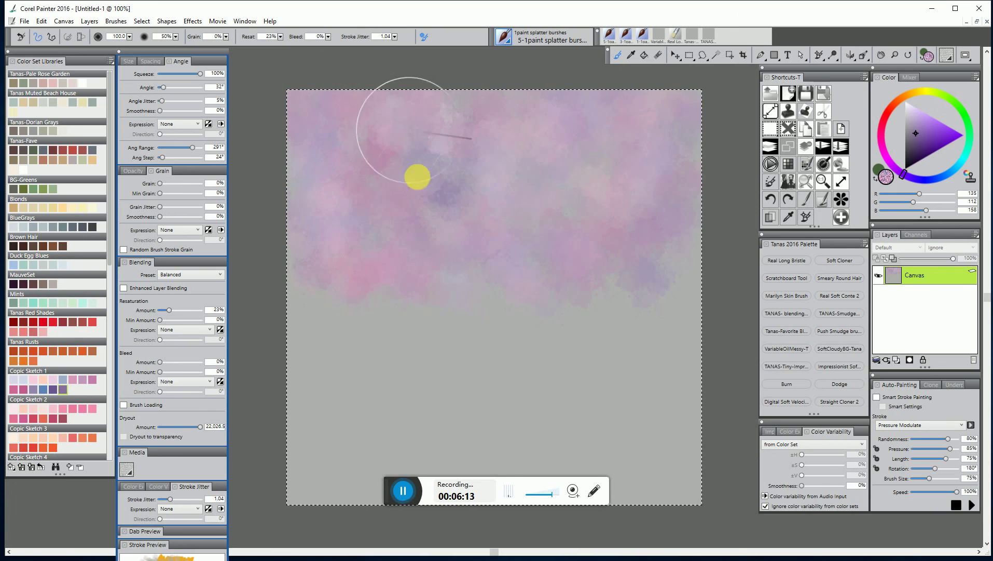